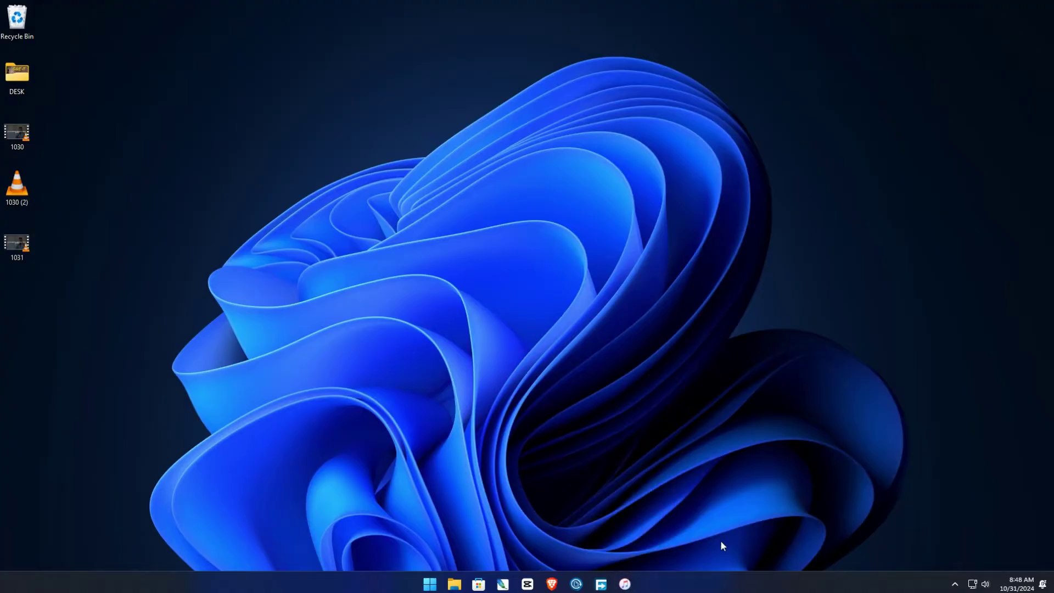
- Open iTunes, check that H-POD is the selected output, and start playing the song Be You
{"action": "left_click", "coordinate": [624, 583]}
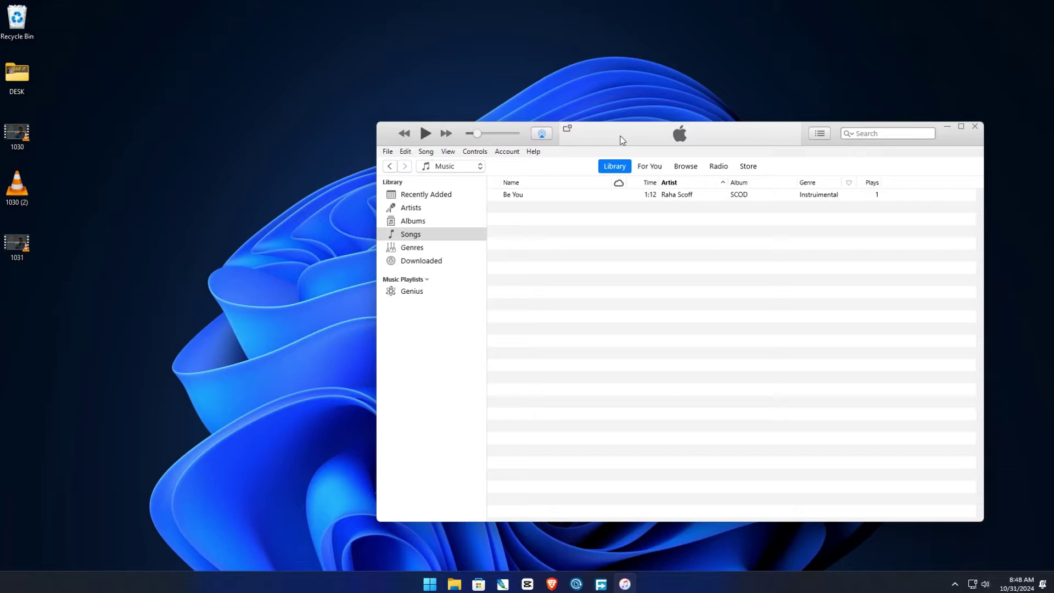
{"action": "left_click_drag", "start_coordinate": [622, 138], "coordinate": [528, 139]}
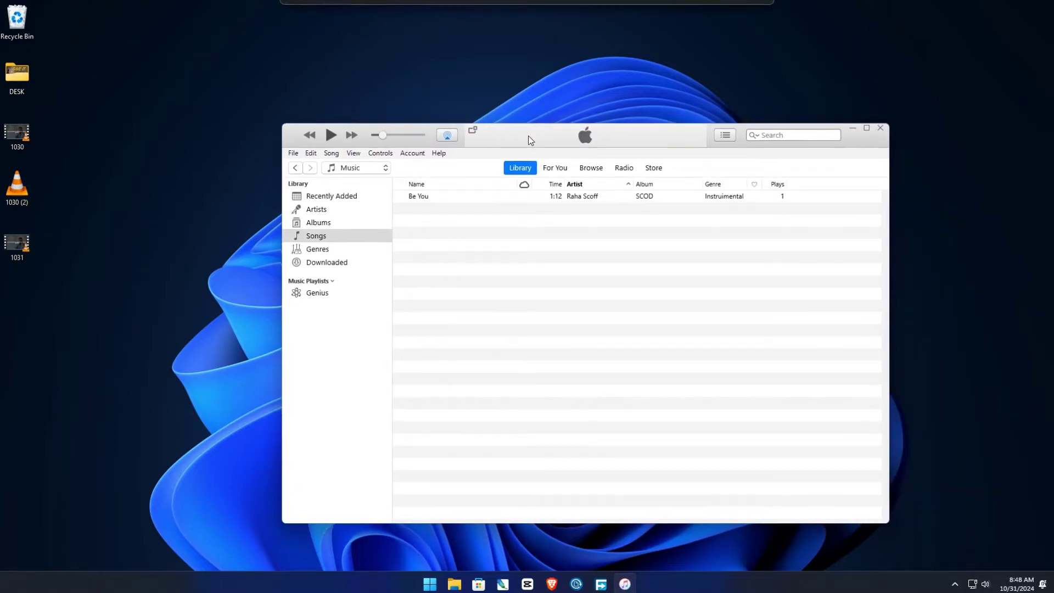
{"action": "left_click", "coordinate": [453, 134]}
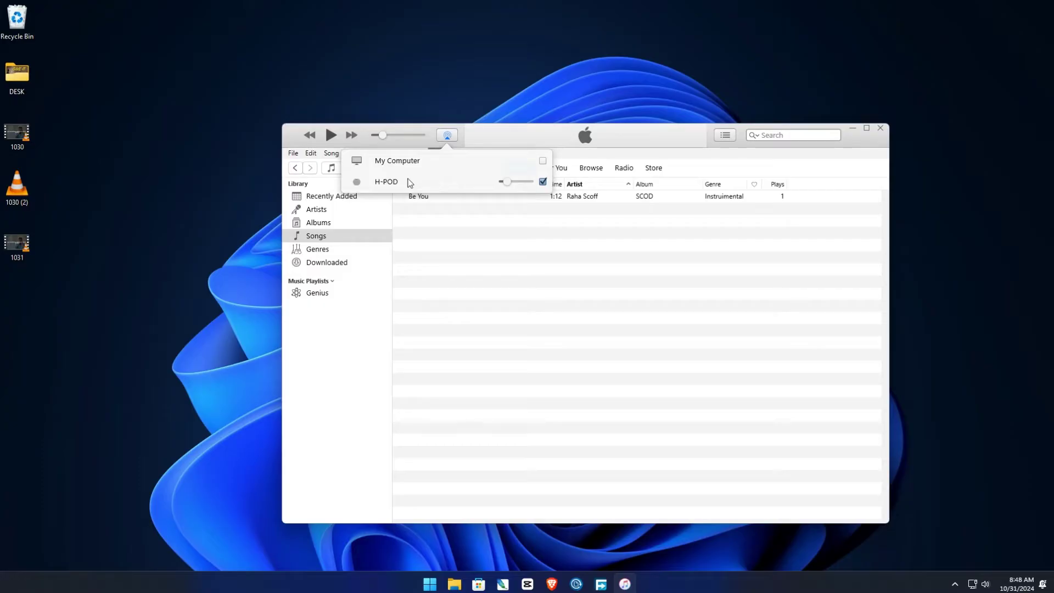
{"action": "left_click", "coordinate": [329, 134]}
{"action": "left_click", "coordinate": [330, 135]}
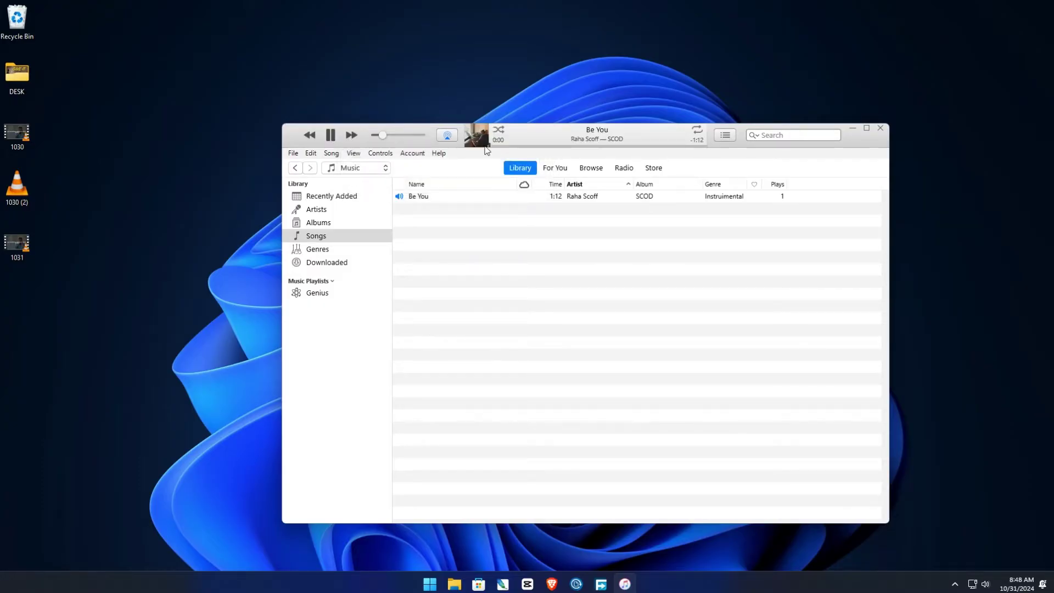
- Raise the H-POD volume slightly and switch the audio output from H-POD to My Computer
{"action": "left_click", "coordinate": [447, 135]}
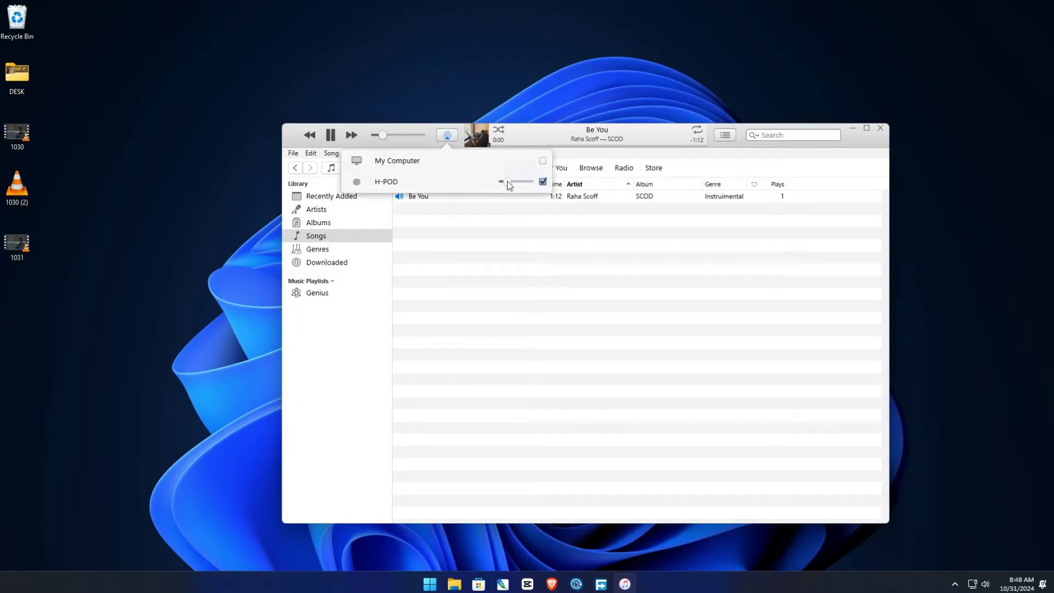
{"action": "left_click_drag", "start_coordinate": [505, 181], "coordinate": [510, 185]}
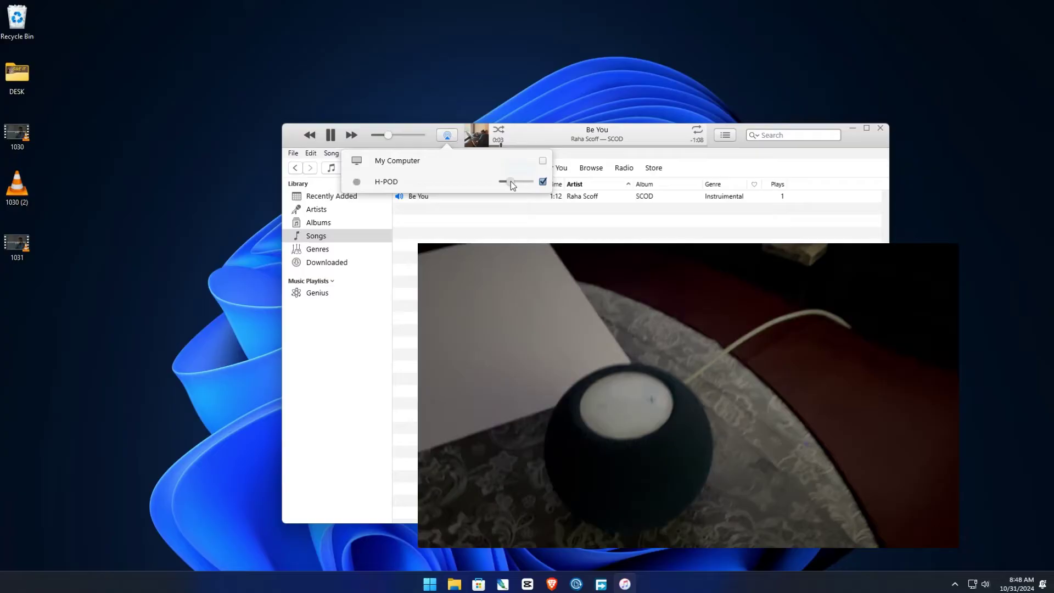
{"action": "left_click", "coordinate": [543, 160]}
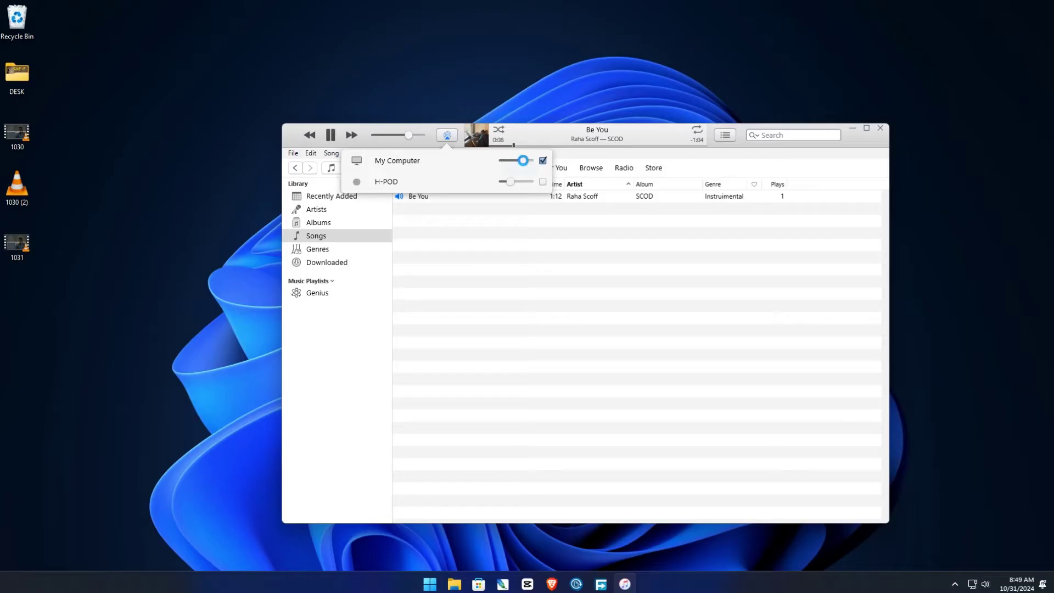
{"action": "left_click", "coordinate": [518, 182]}
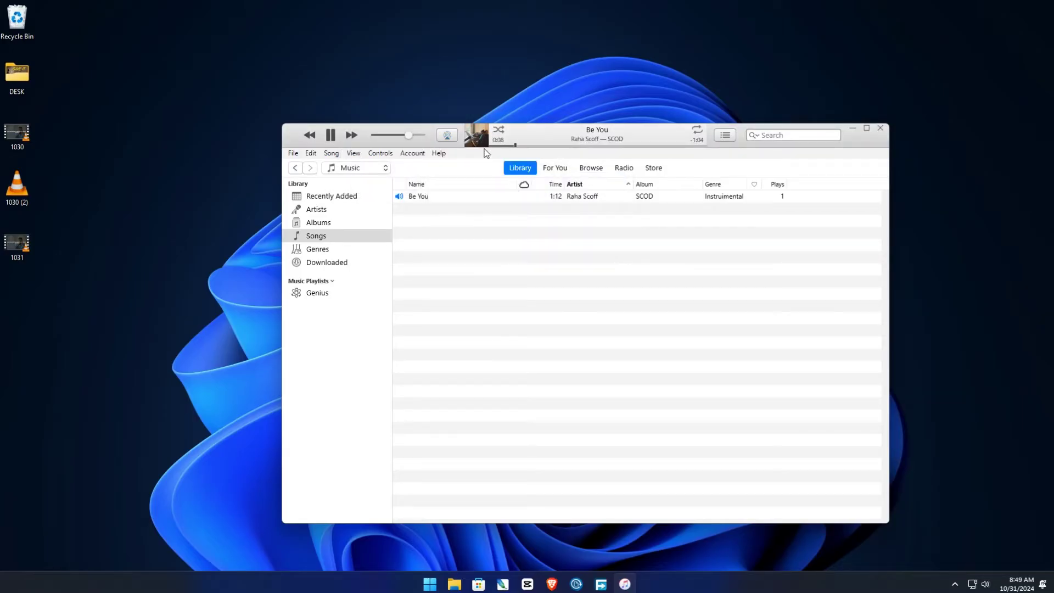
- Route the playback back to the H-POD speaker only, with My Computer deselected
{"action": "left_click", "coordinate": [448, 136]}
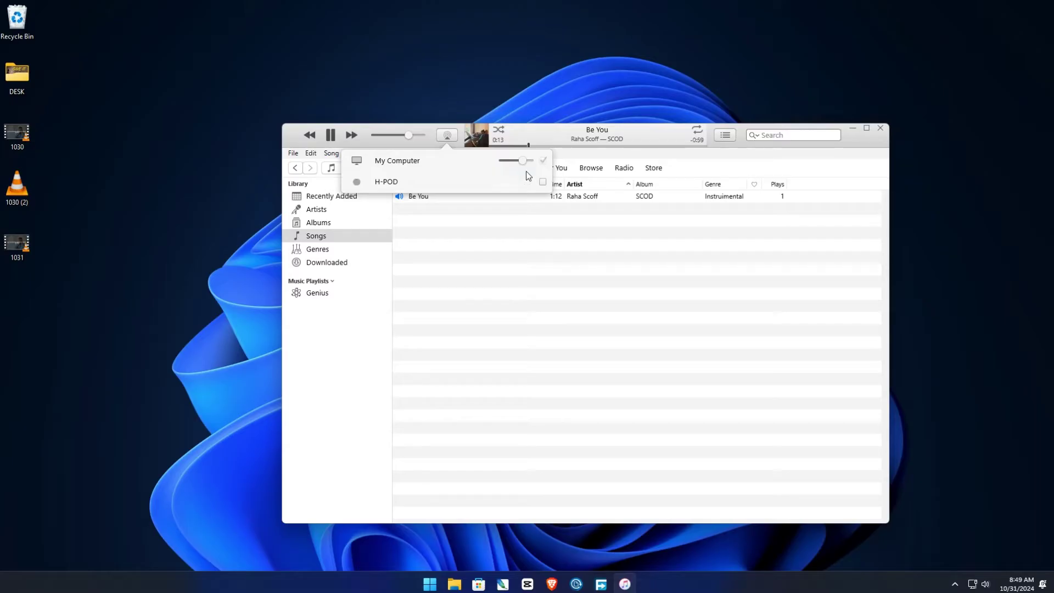
{"action": "left_click", "coordinate": [542, 183]}
{"action": "left_click", "coordinate": [543, 162]}
{"action": "left_click", "coordinate": [423, 142]}
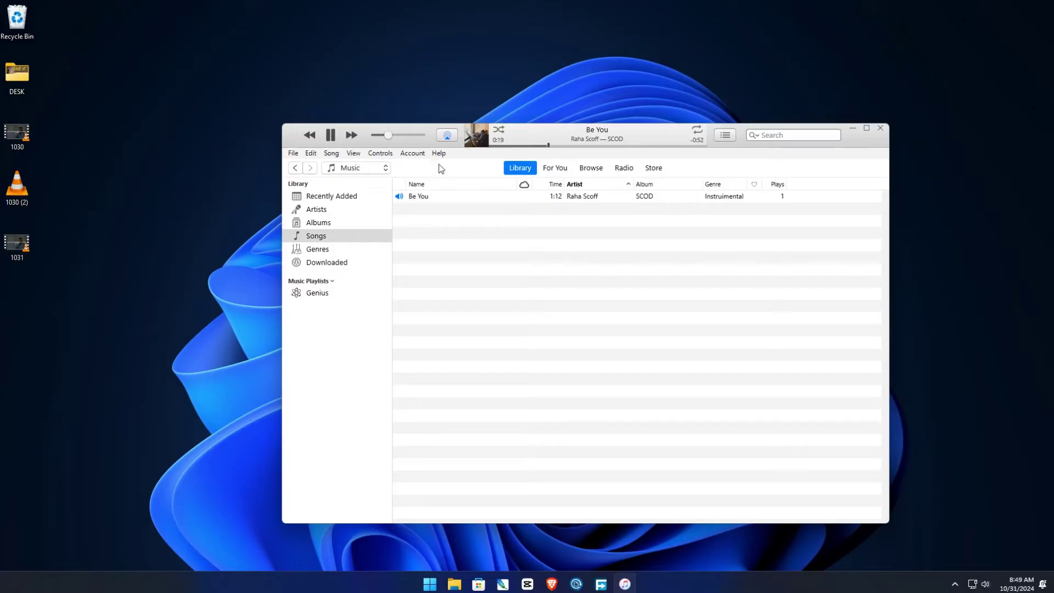
- Pause the song, review the available audio outputs, and minimise iTunes
{"action": "left_click", "coordinate": [447, 135]}
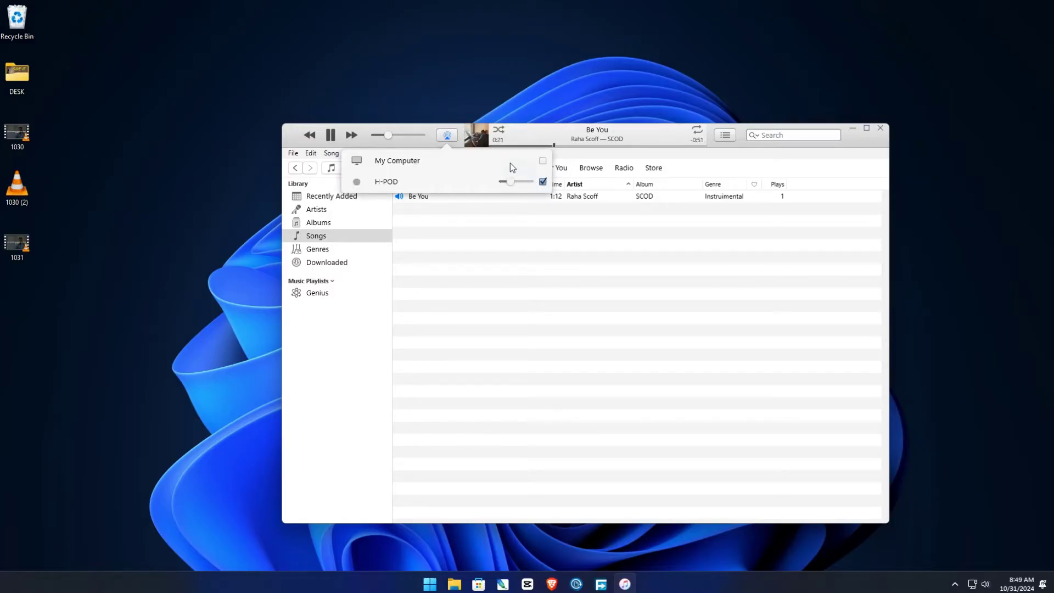
{"action": "left_click", "coordinate": [330, 135]}
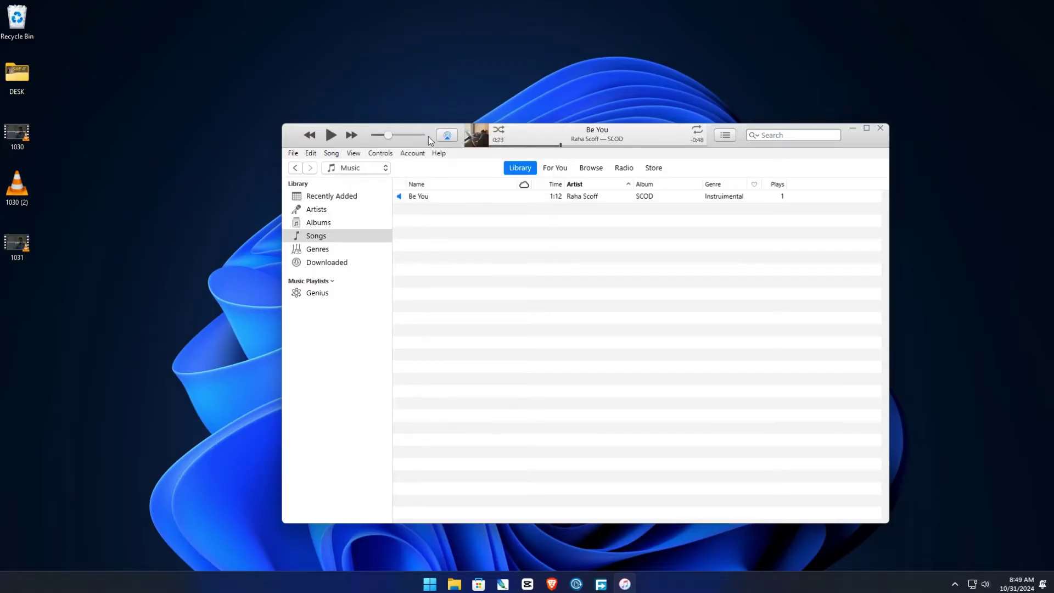
{"action": "left_click", "coordinate": [449, 136]}
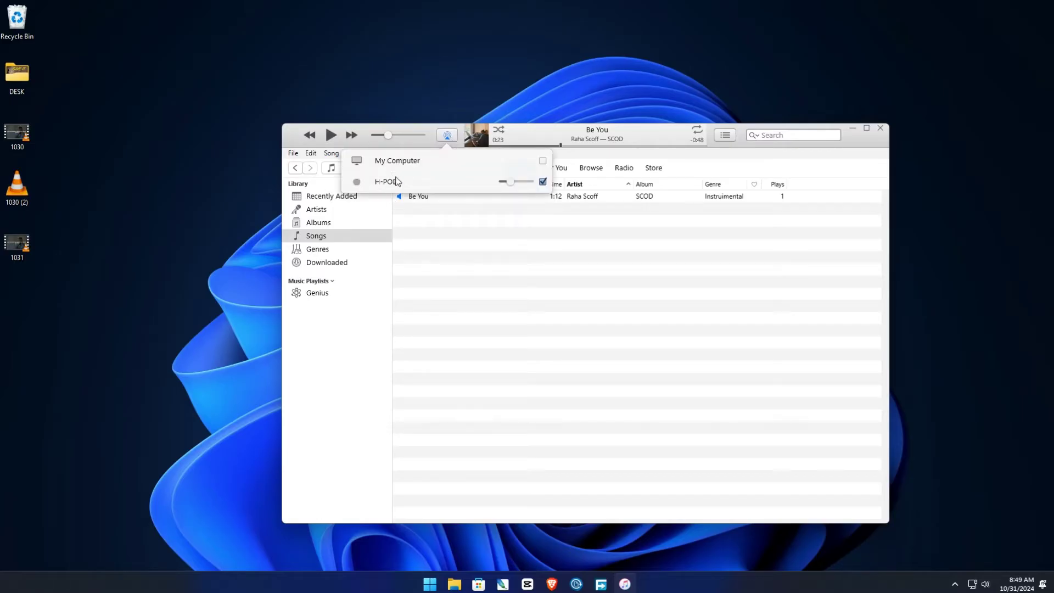
{"action": "left_click", "coordinate": [852, 128]}
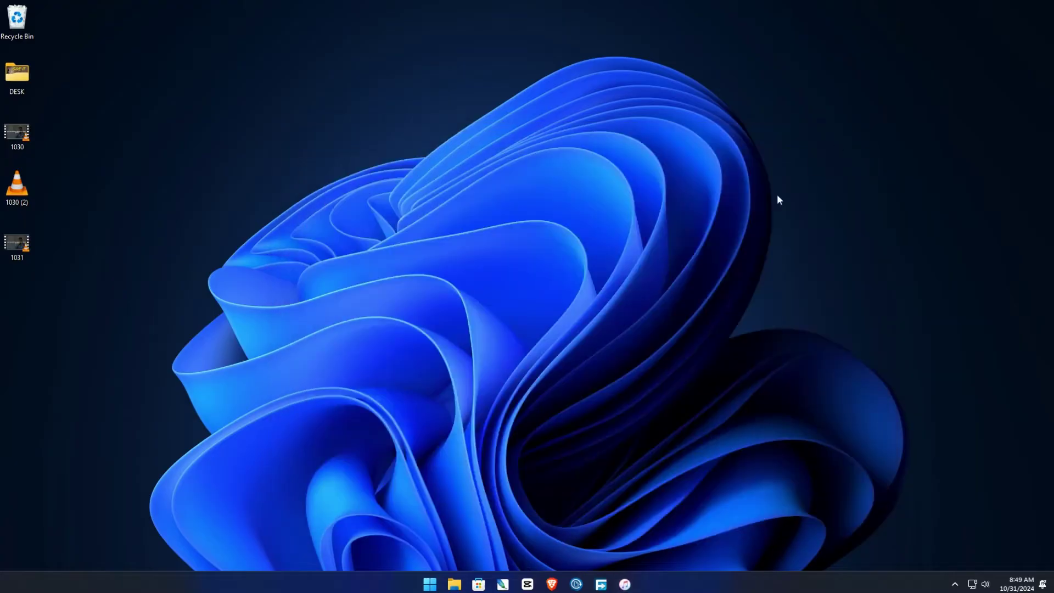
- Switch to the Brave browser, download the 64-bit Windows installer of AirParrot 3 from its website, and minimise the browser
{"action": "left_click", "coordinate": [551, 583]}
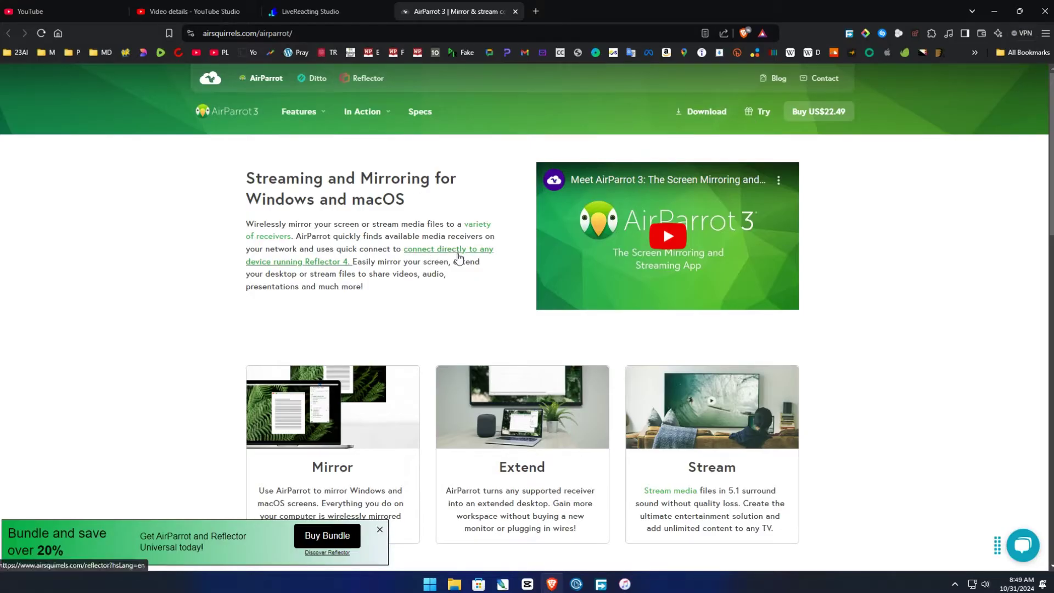
{"action": "scroll", "coordinate": [478, 281], "scroll_direction": "down", "scroll_amount": 5}
{"action": "scroll", "coordinate": [478, 281], "scroll_direction": "up", "scroll_amount": 5}
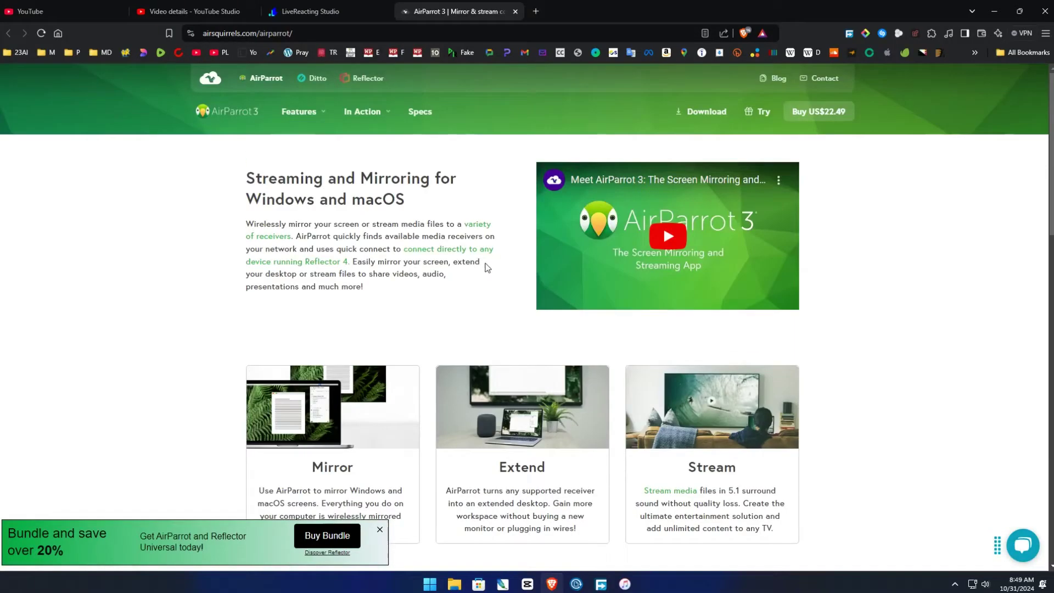
{"action": "left_click", "coordinate": [694, 117]}
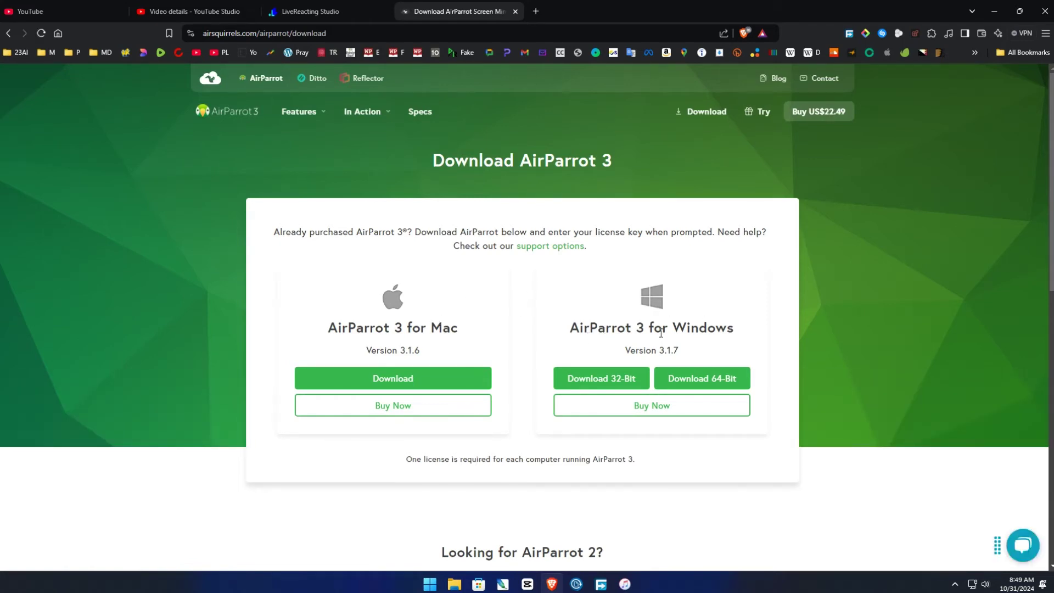
{"action": "left_click", "coordinate": [713, 379]}
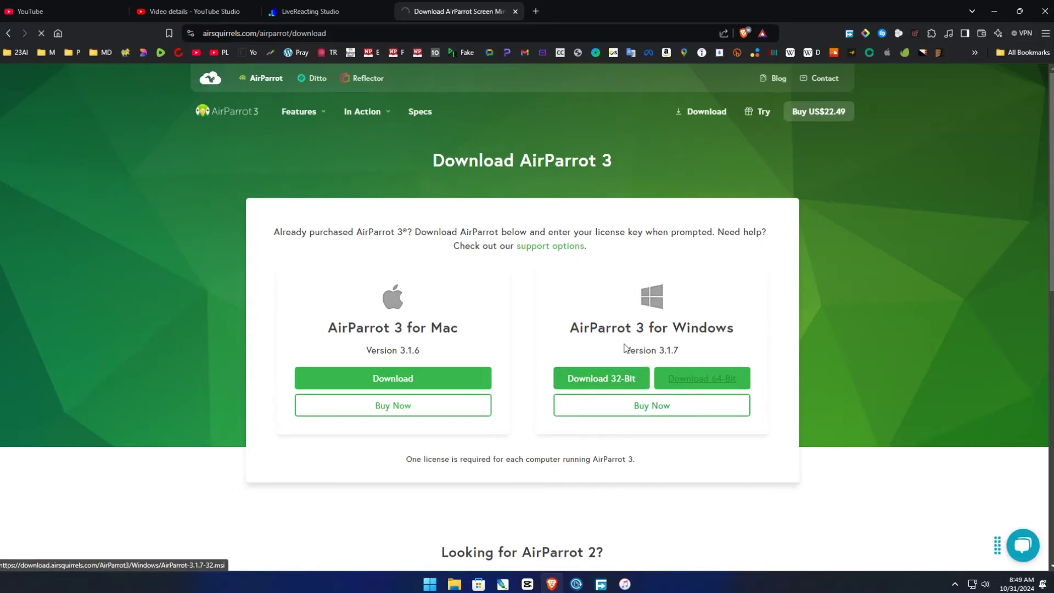
{"action": "scroll", "coordinate": [606, 412], "scroll_direction": "down", "scroll_amount": 8}
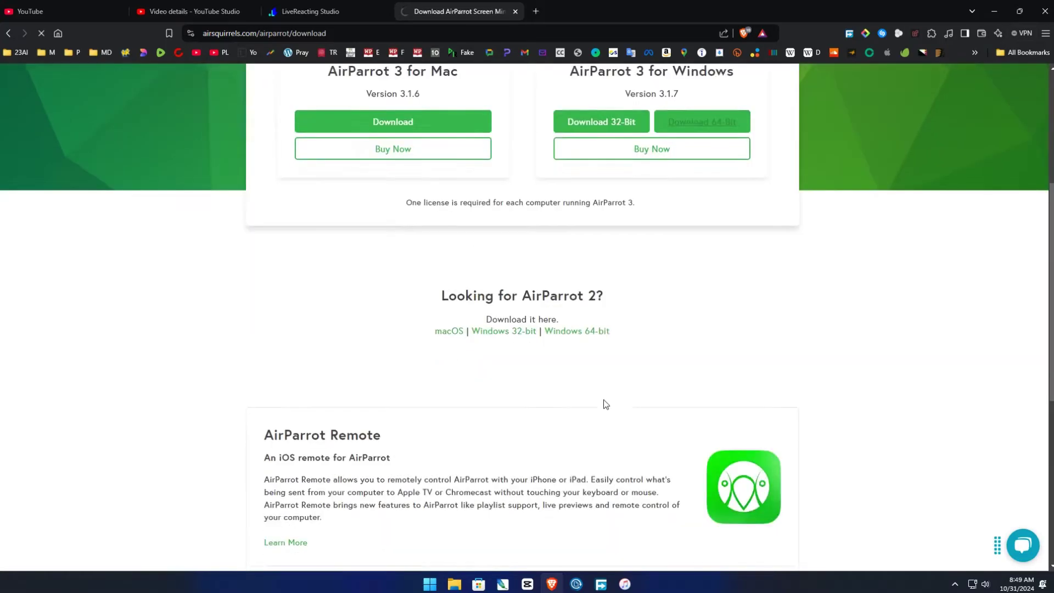
{"action": "scroll", "coordinate": [605, 401], "scroll_direction": "up", "scroll_amount": 8}
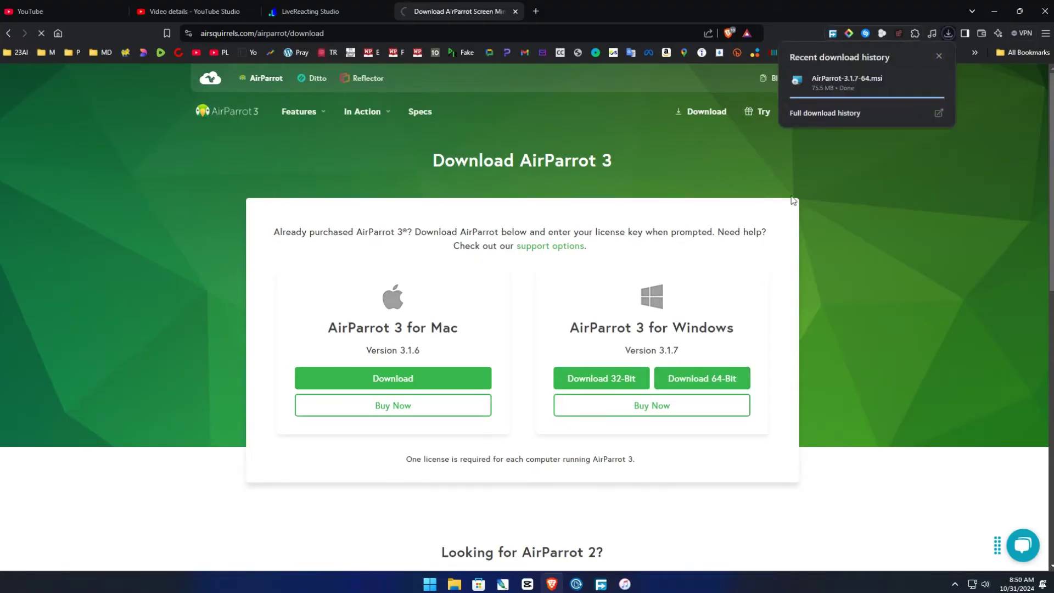
{"action": "left_click", "coordinate": [996, 11]}
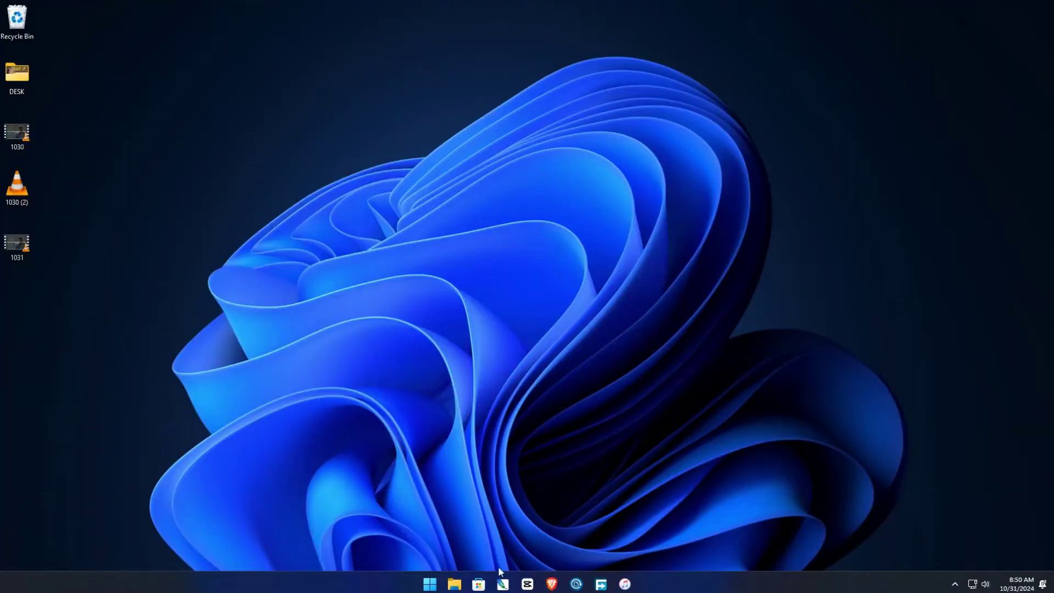
- Install AirParrot 3 from the AirParrot-3.1.7-64 file in Downloads and dismiss the install report
{"action": "left_click", "coordinate": [455, 584]}
{"action": "double_click", "coordinate": [640, 151]}
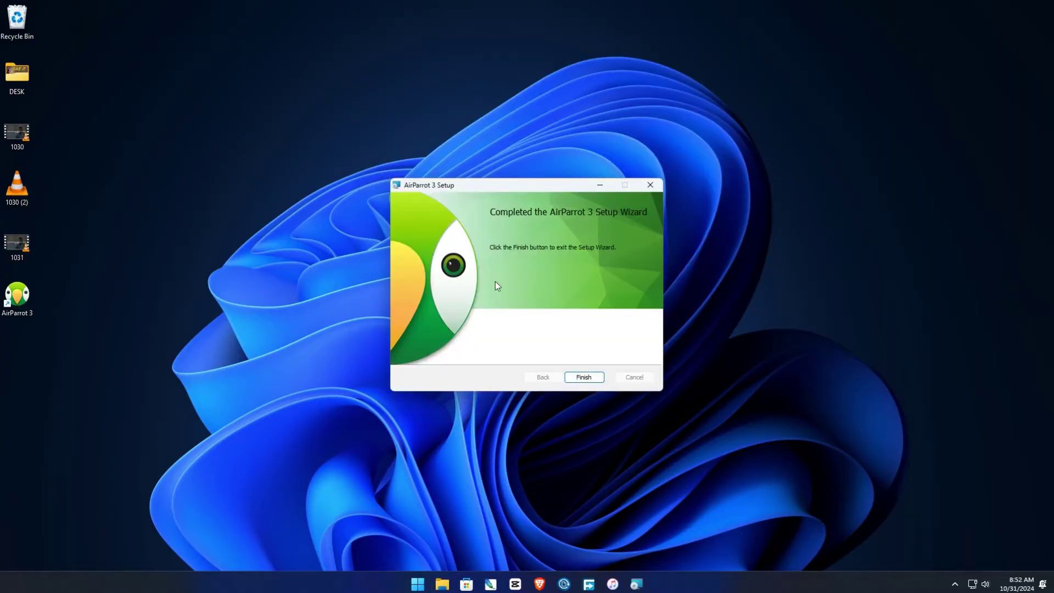
{"action": "left_click", "coordinate": [582, 378]}
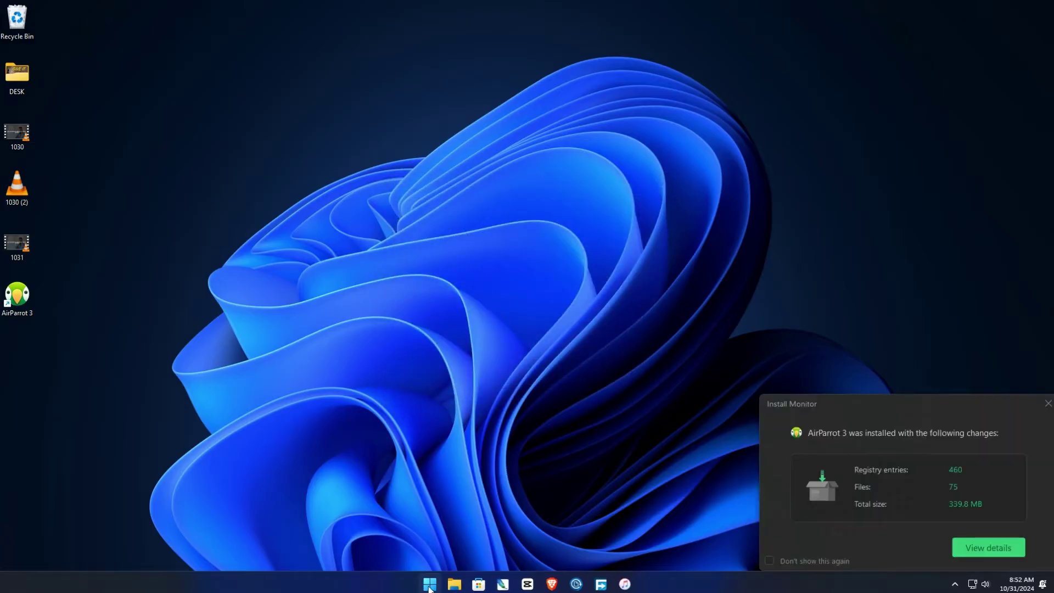
{"action": "left_click", "coordinate": [1048, 404]}
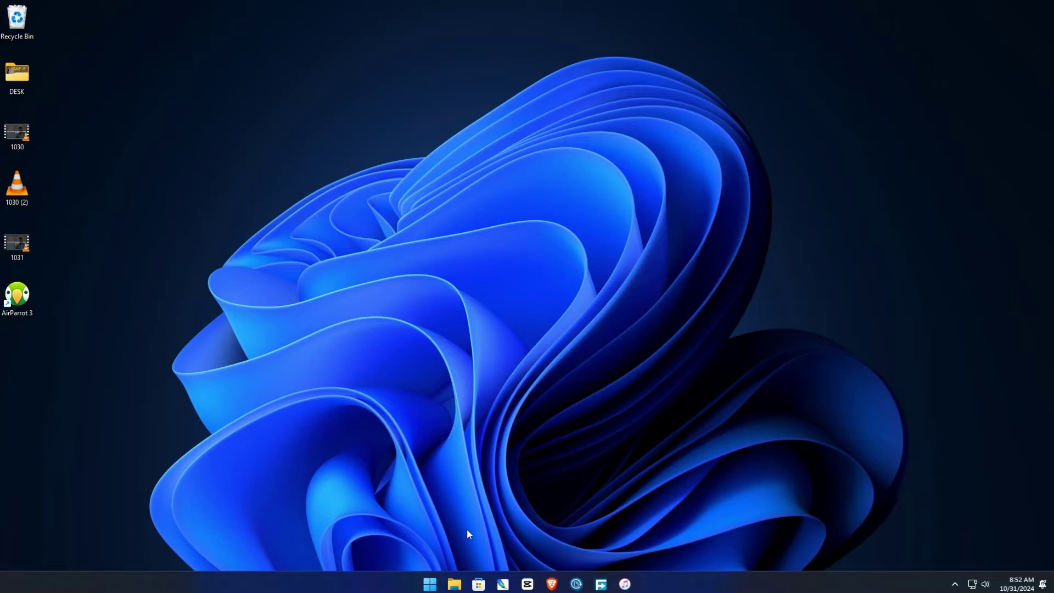
- Launch AirParrot 3 from the desktop
{"action": "left_click", "coordinate": [430, 584]}
{"action": "left_click", "coordinate": [430, 585]}
{"action": "double_click", "coordinate": [25, 292]}
- Browse in File Explorer to New folder inside DESK on the Desktop and open the psalm-136 audio file in VLC
{"action": "left_click", "coordinate": [453, 585]}
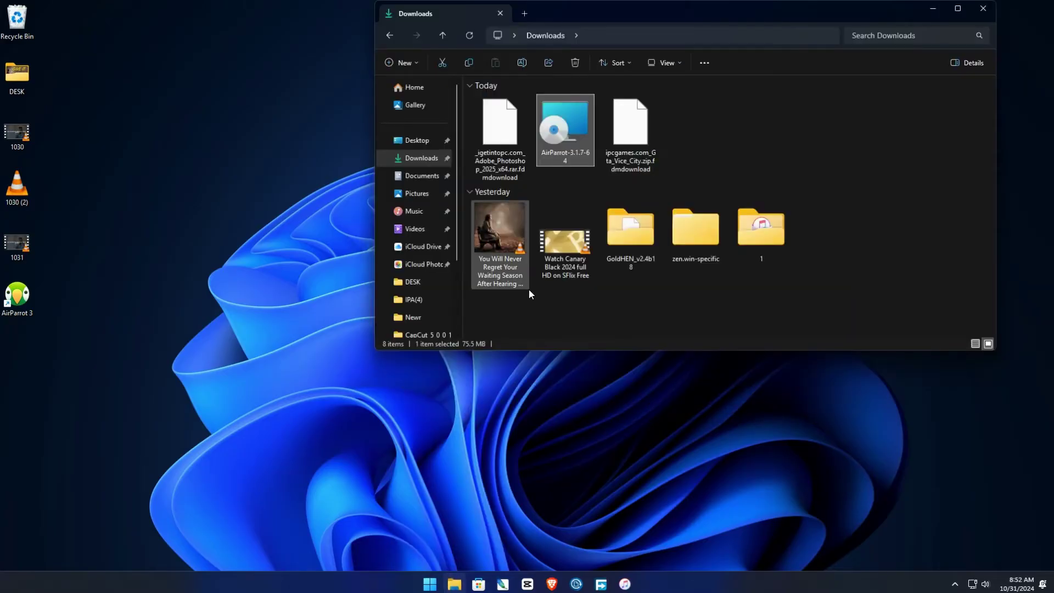
{"action": "left_click", "coordinate": [413, 141]}
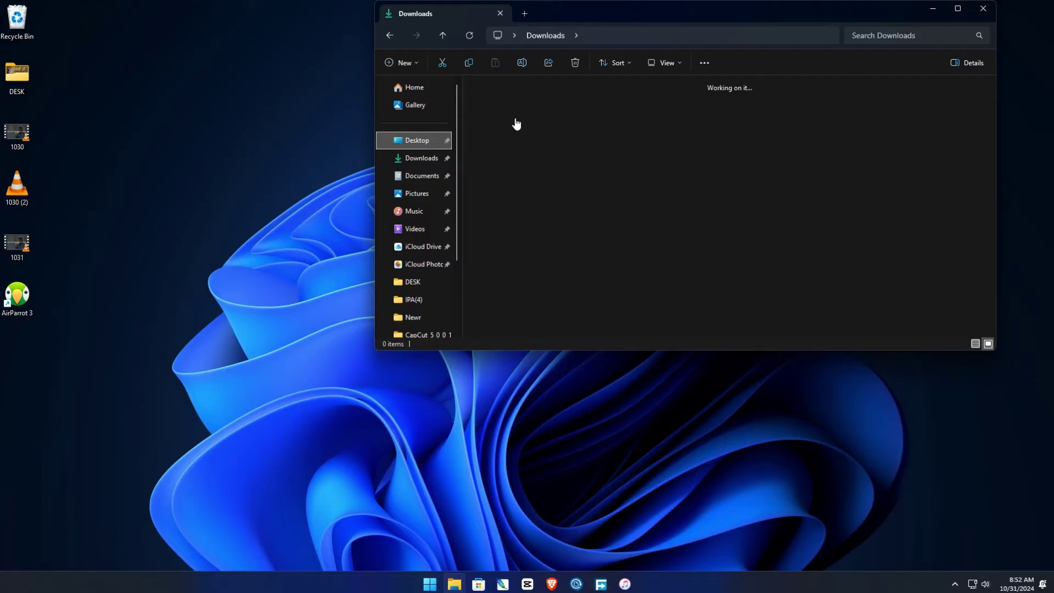
{"action": "double_click", "coordinate": [515, 102]}
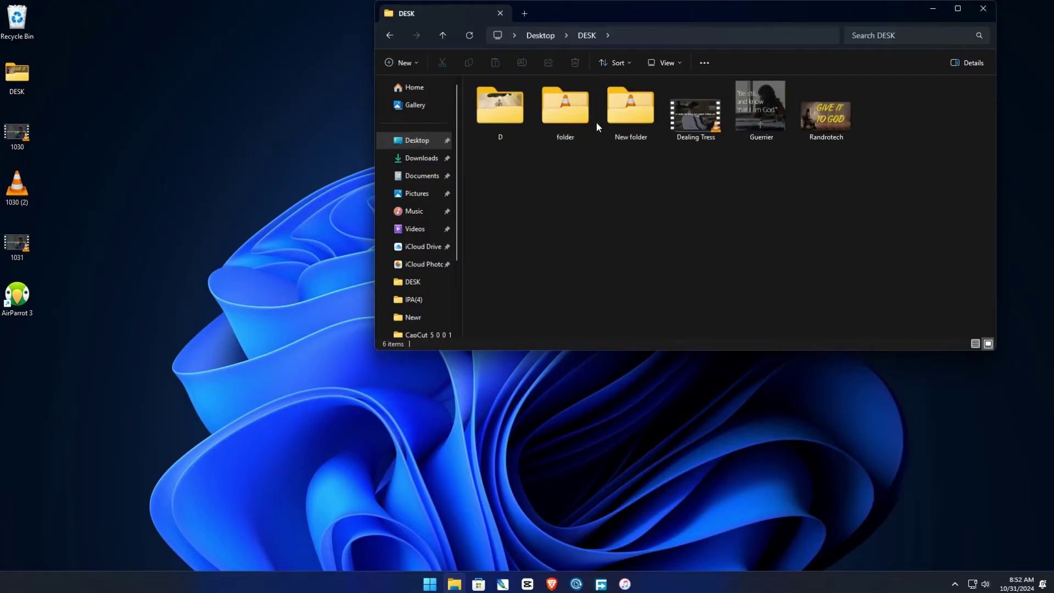
{"action": "double_click", "coordinate": [562, 109]}
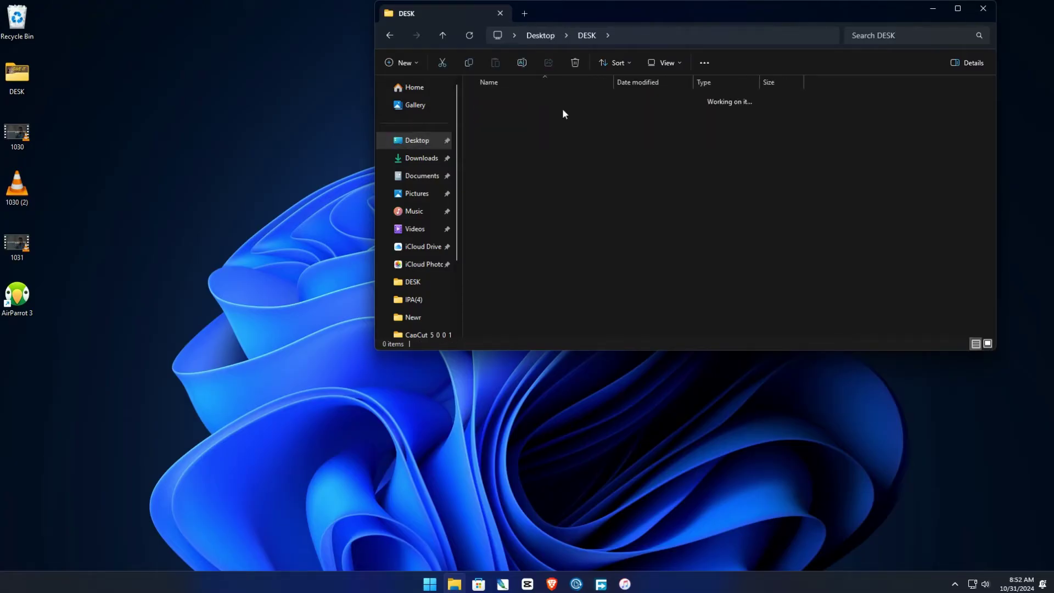
{"action": "left_click", "coordinate": [391, 35]}
{"action": "double_click", "coordinate": [601, 131]}
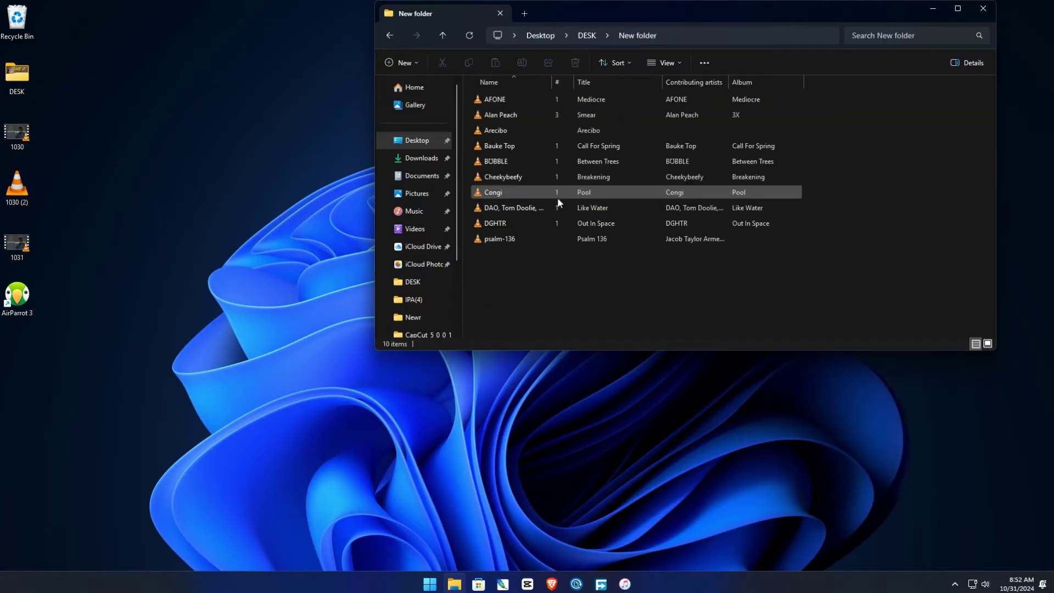
{"action": "left_click", "coordinate": [541, 236]}
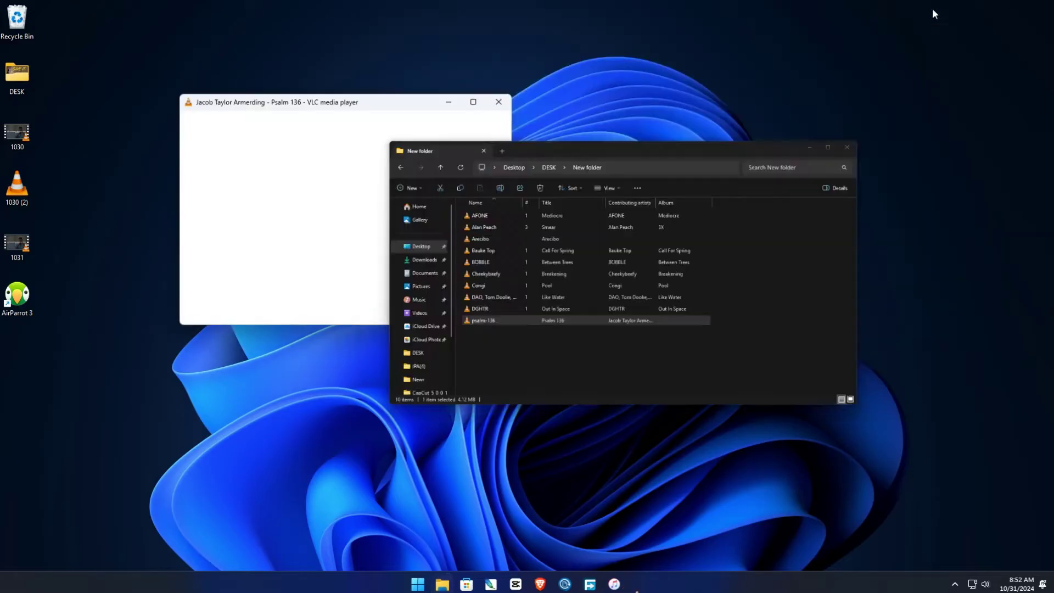
- Pause psalm-136 in VLC and minimise both the file window and the player
{"action": "left_click", "coordinate": [932, 9]}
{"action": "left_click", "coordinate": [193, 321]}
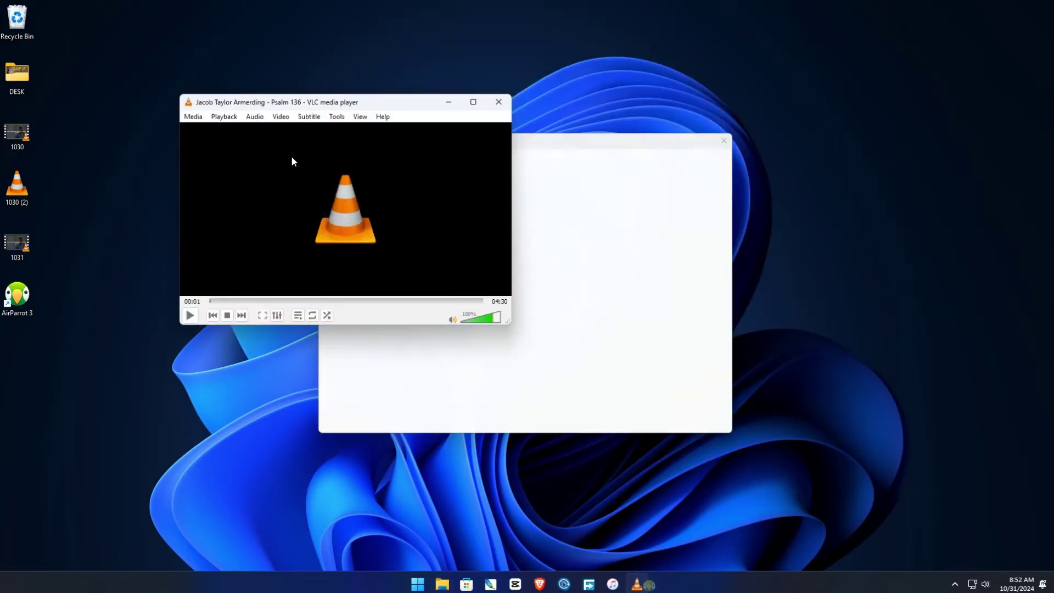
{"action": "left_click_drag", "start_coordinate": [353, 101], "coordinate": [226, 163]}
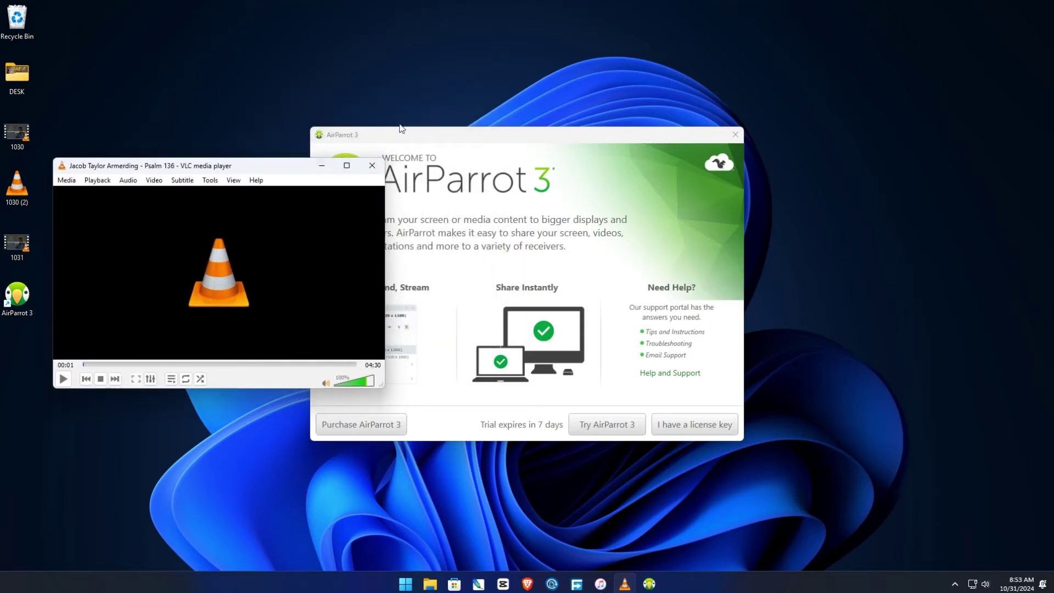
{"action": "left_click", "coordinate": [322, 165]}
- Start the AirParrot 3 trial and move its control window to the middle of the desktop
{"action": "left_click_drag", "start_coordinate": [429, 131], "coordinate": [551, 100]}
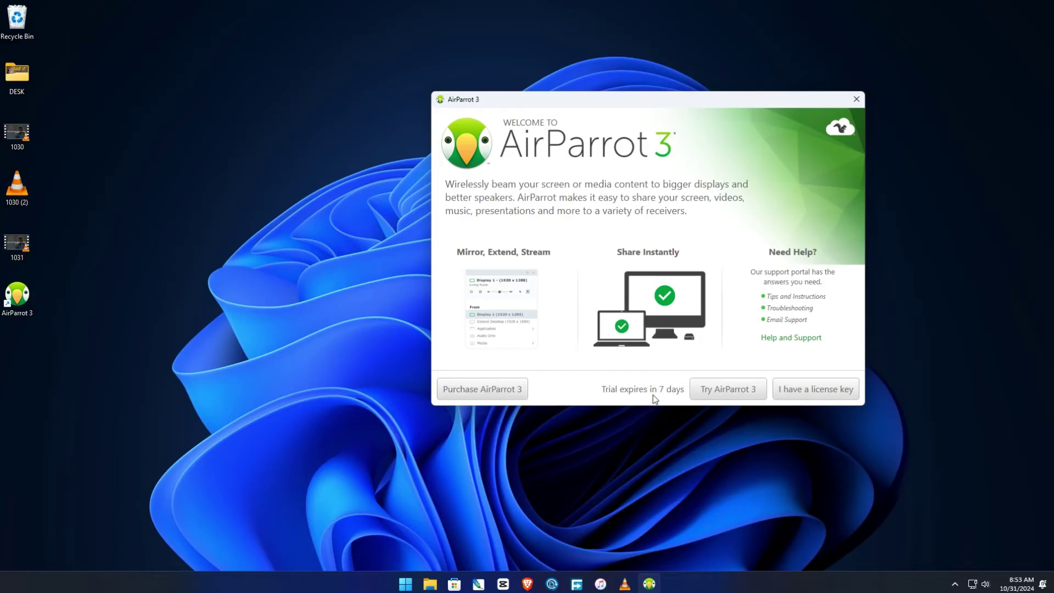
{"action": "left_click", "coordinate": [732, 393]}
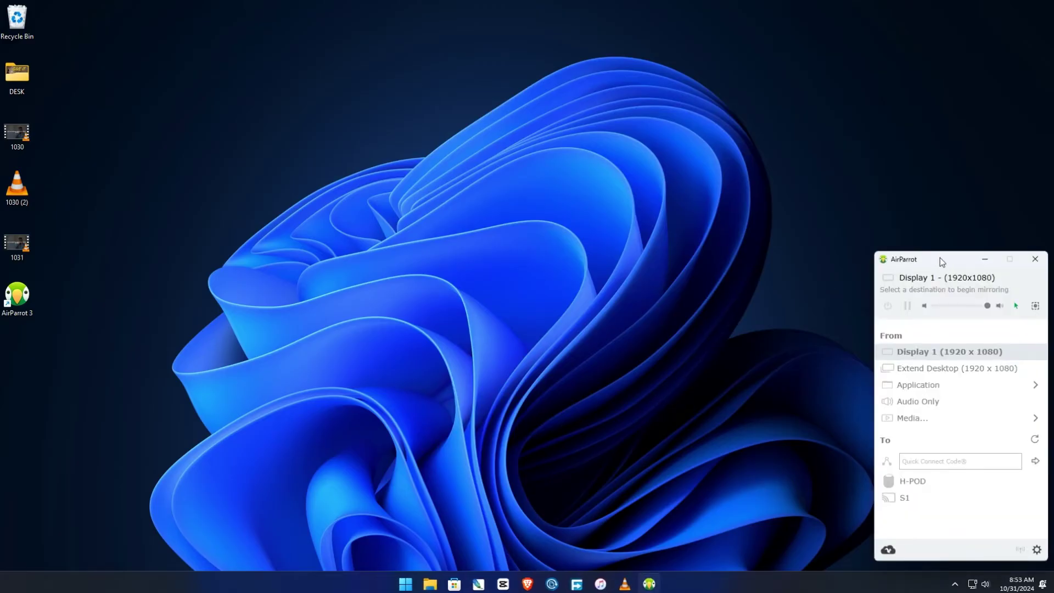
{"action": "left_click_drag", "start_coordinate": [939, 258], "coordinate": [535, 198]}
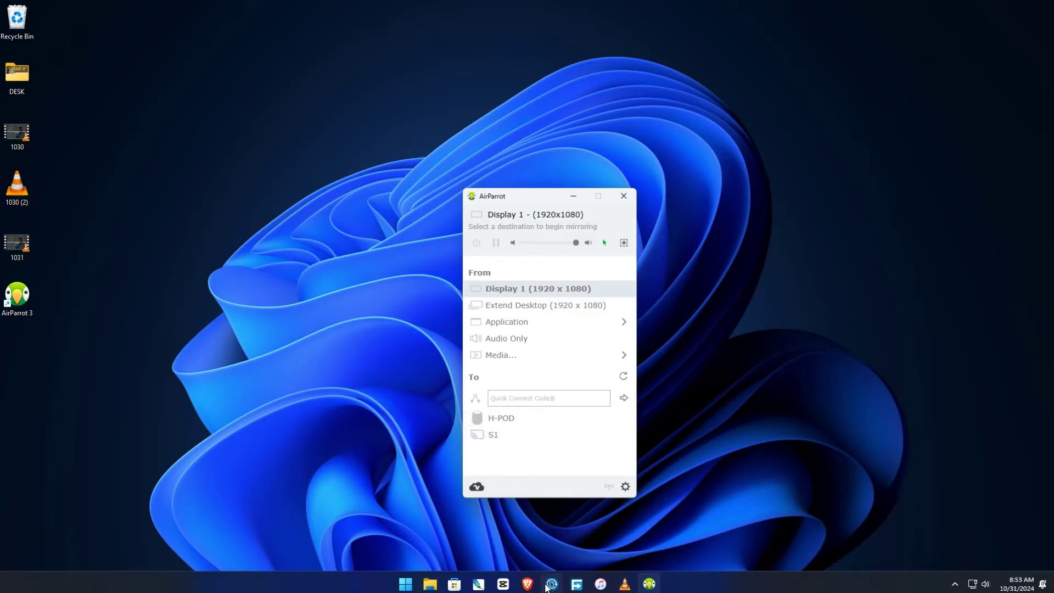
- Resume the psalm-136 track in VLC and stream Display 1 to H-POD from AirParrot
{"action": "left_click", "coordinate": [625, 584]}
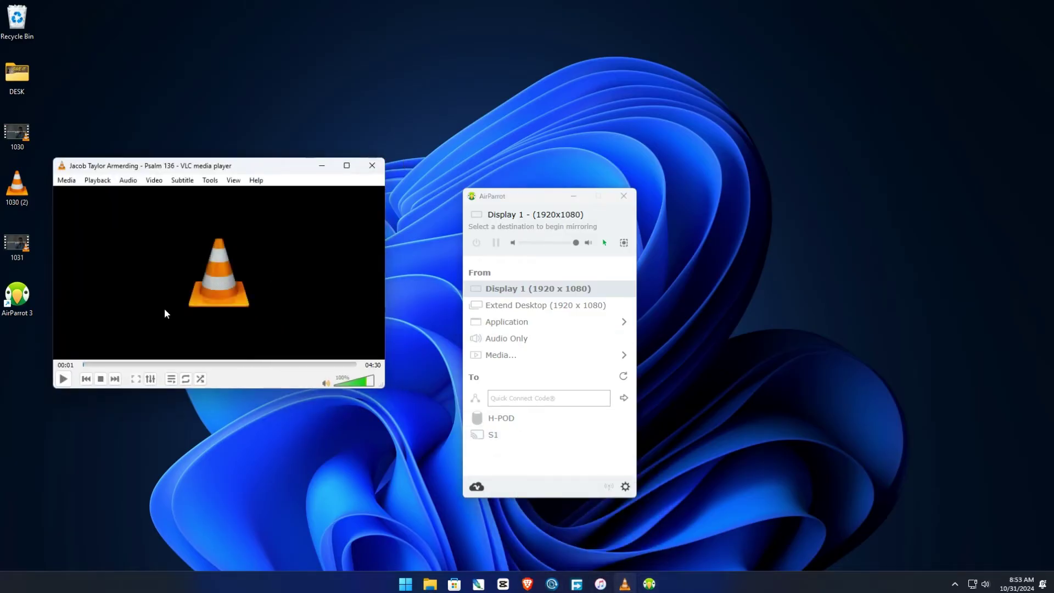
{"action": "left_click", "coordinate": [63, 379]}
{"action": "left_click", "coordinate": [512, 419]}
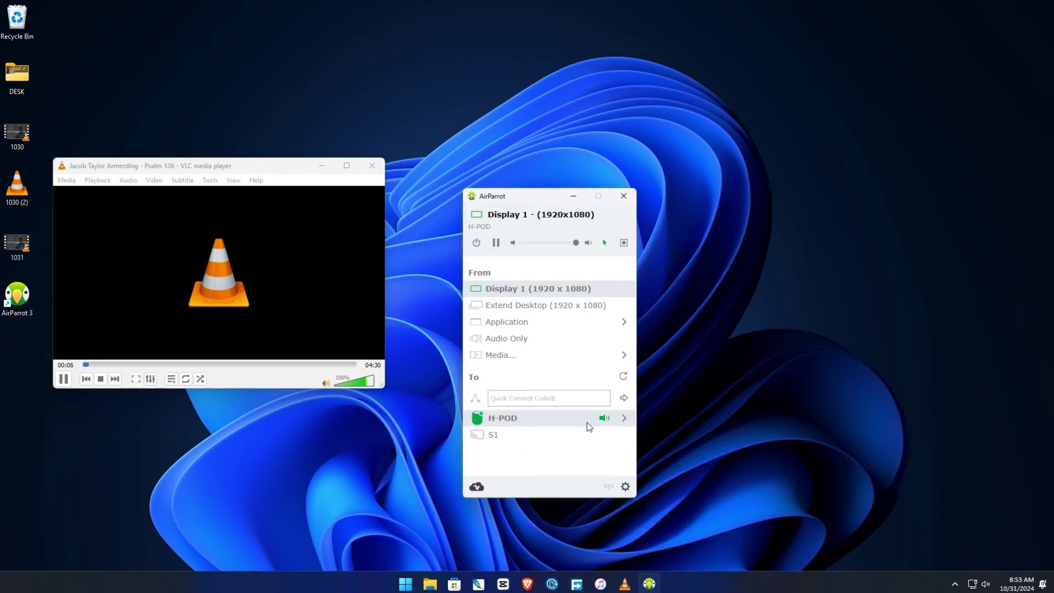
{"action": "left_click", "coordinate": [530, 424]}
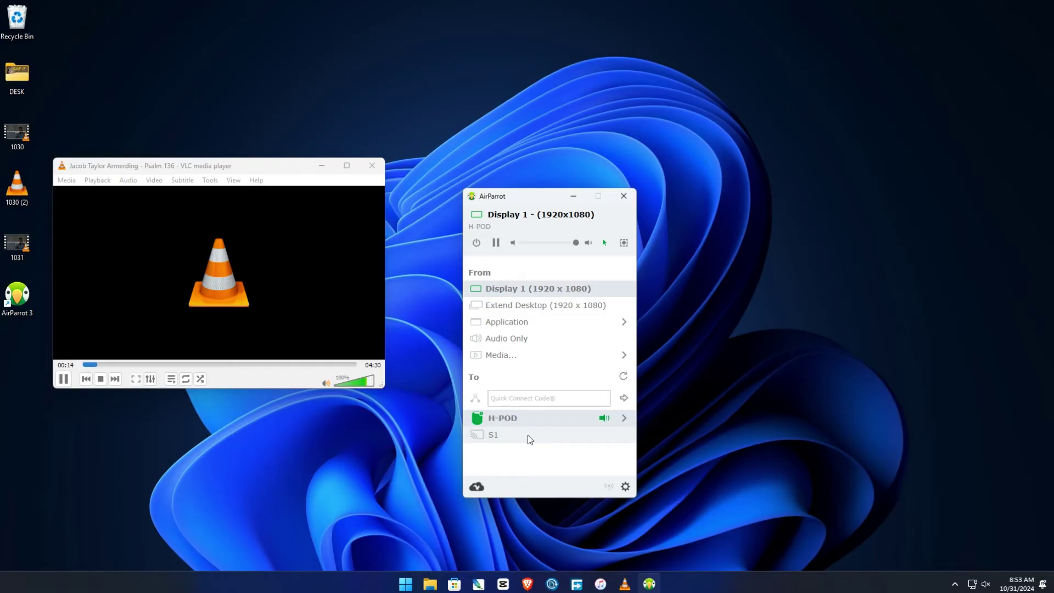
- Switch the AirParrot stream between S1 and H-POD, end with both destinations selected, and close VLC
{"action": "left_click", "coordinate": [529, 440]}
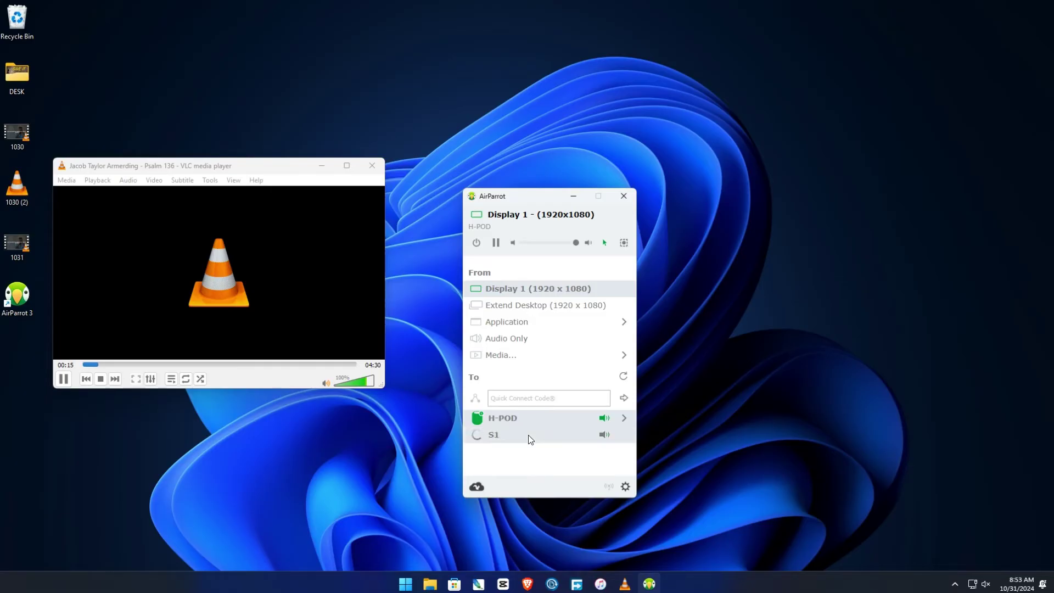
{"action": "left_click", "coordinate": [572, 417]}
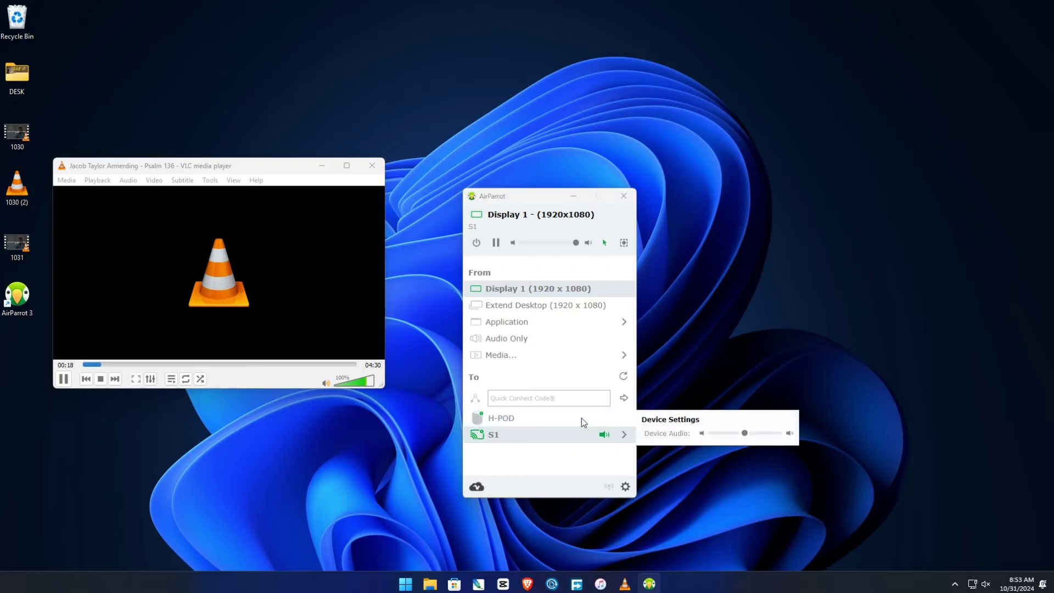
{"action": "left_click", "coordinate": [560, 418]}
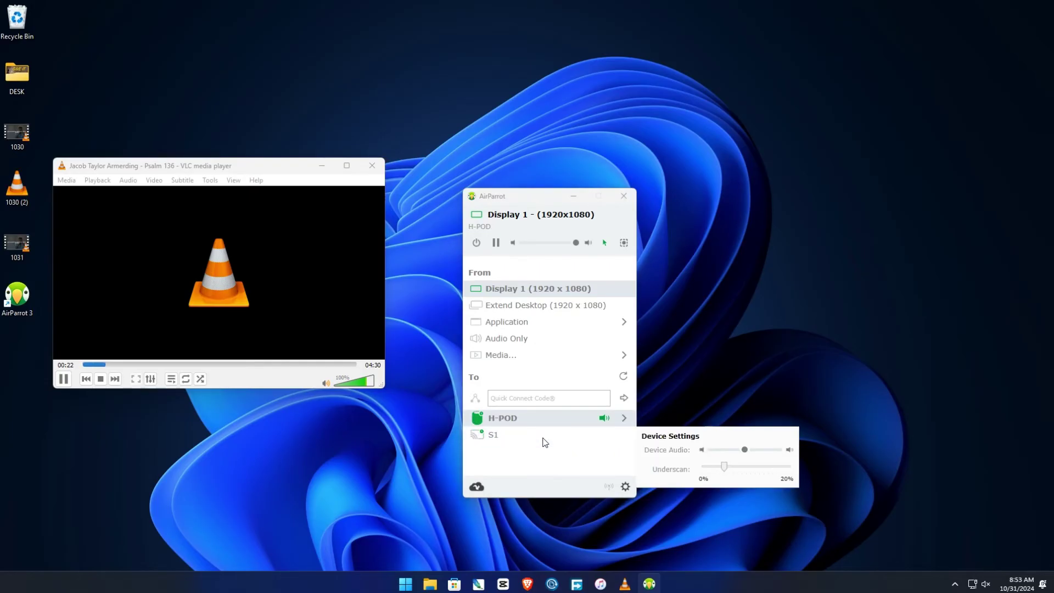
{"action": "left_click", "coordinate": [549, 435]}
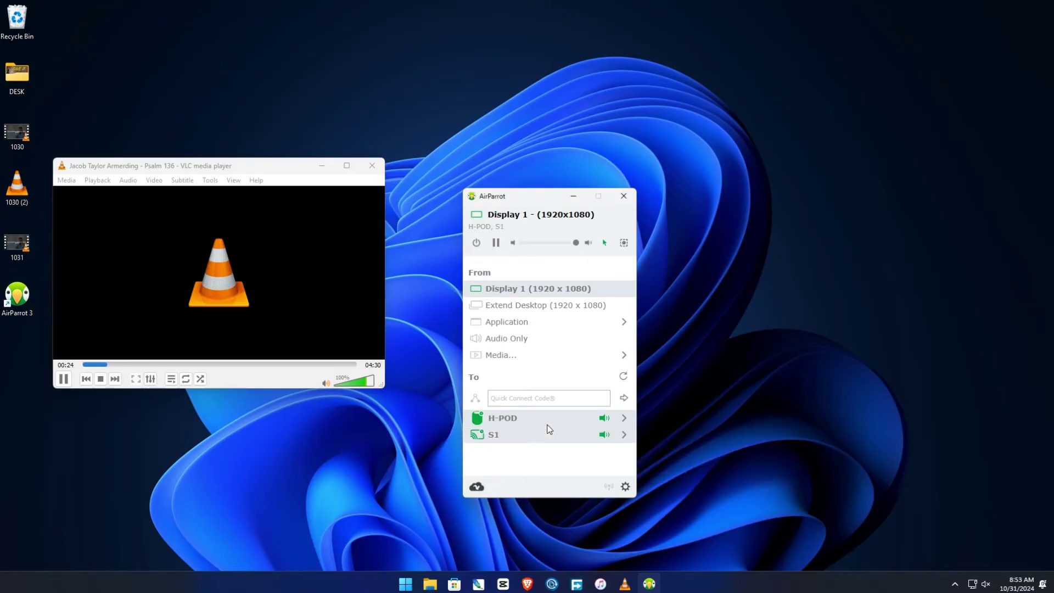
{"action": "left_click", "coordinate": [550, 423]}
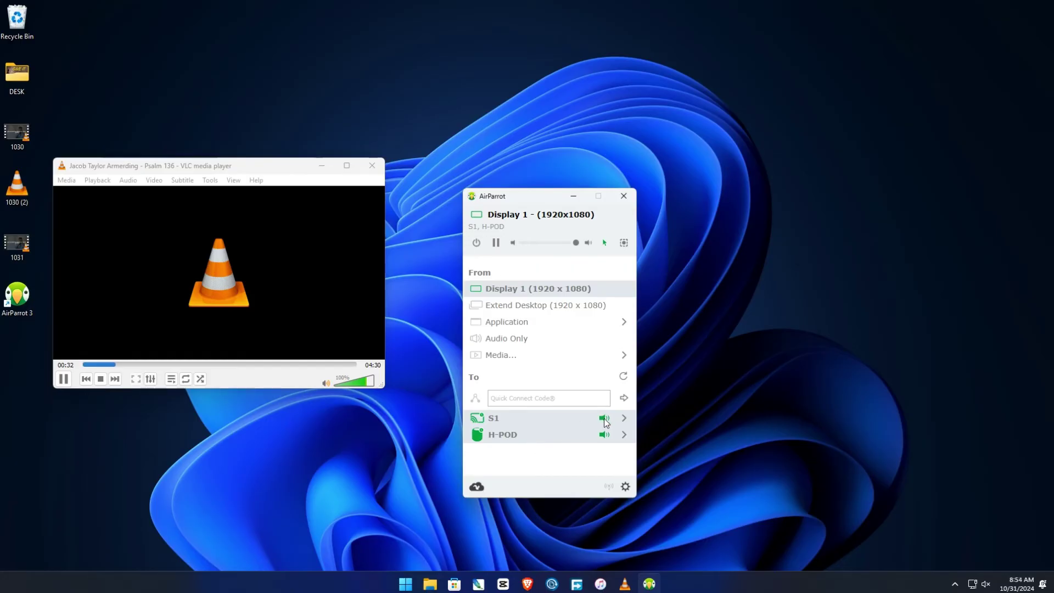
{"action": "left_click", "coordinate": [371, 165]}
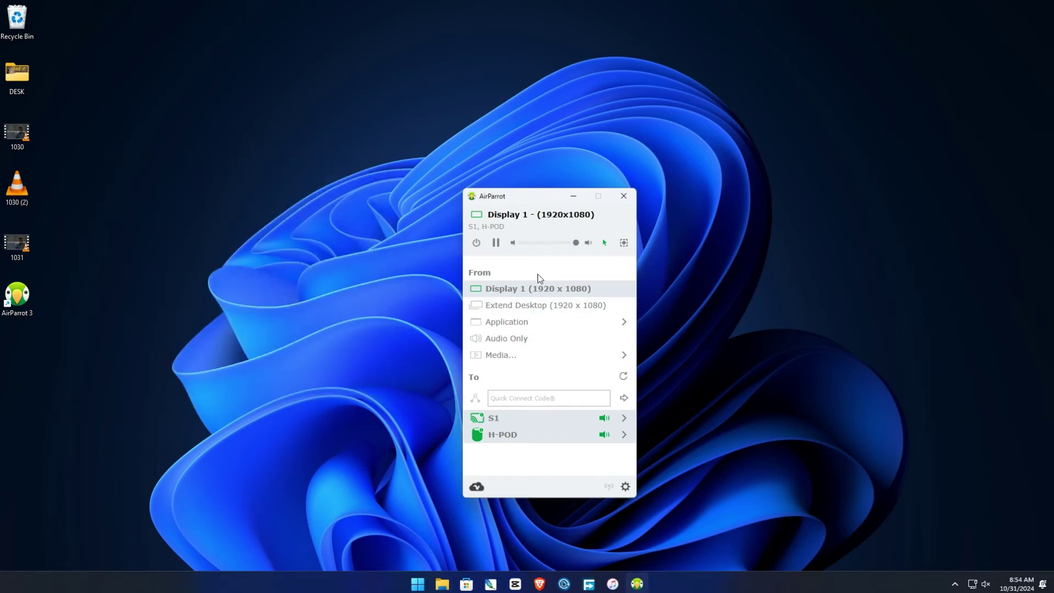
- Bring up iTunes and arrange its window side by side with the AirParrot window on the desktop
{"action": "mouse_move", "coordinate": [531, 197]}
{"action": "left_mouse_down"}
{"action": "mouse_move", "coordinate": [565, 204]}
{"action": "mouse_move", "coordinate": [516, 196]}
{"action": "left_mouse_up"}
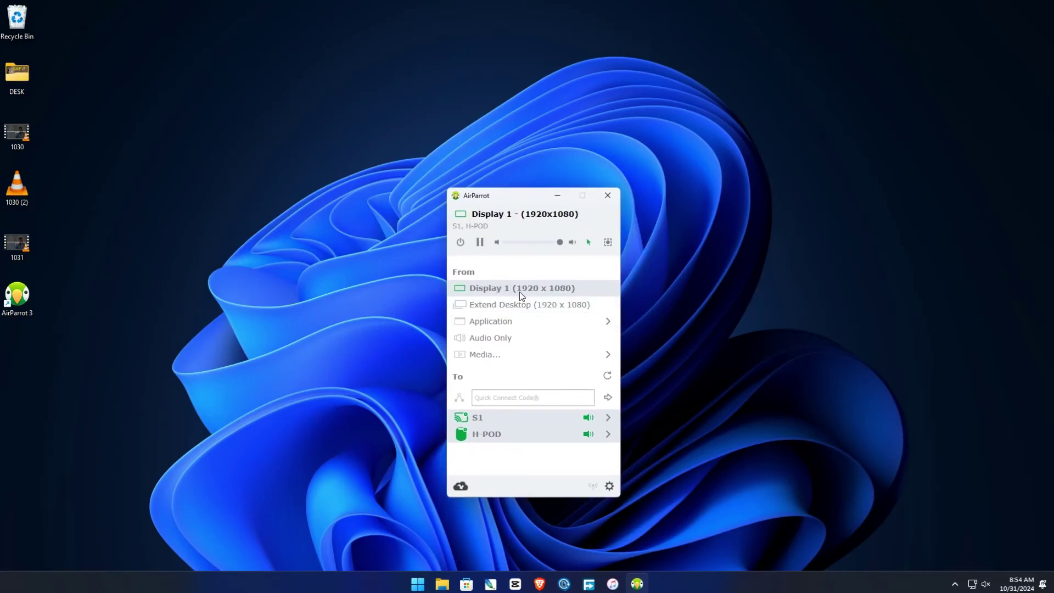
{"action": "mouse_move", "coordinate": [514, 325]}
{"action": "left_click", "coordinate": [612, 587]}
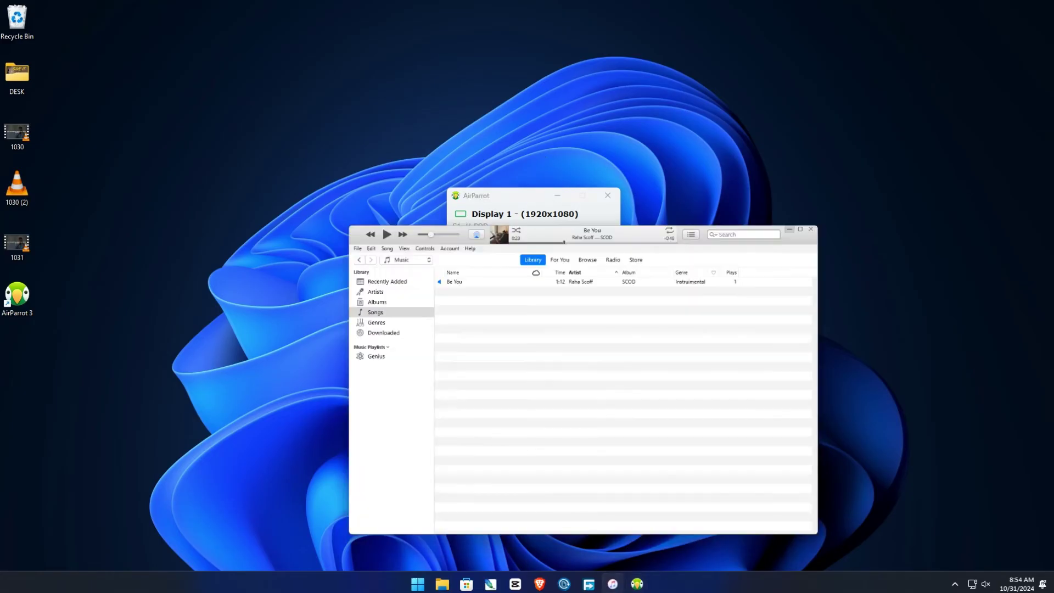
{"action": "left_click_drag", "start_coordinate": [854, 143], "coordinate": [915, 251]}
{"action": "left_click_drag", "start_coordinate": [522, 191], "coordinate": [161, 134]}
{"action": "left_click_drag", "start_coordinate": [915, 237], "coordinate": [916, 117]}
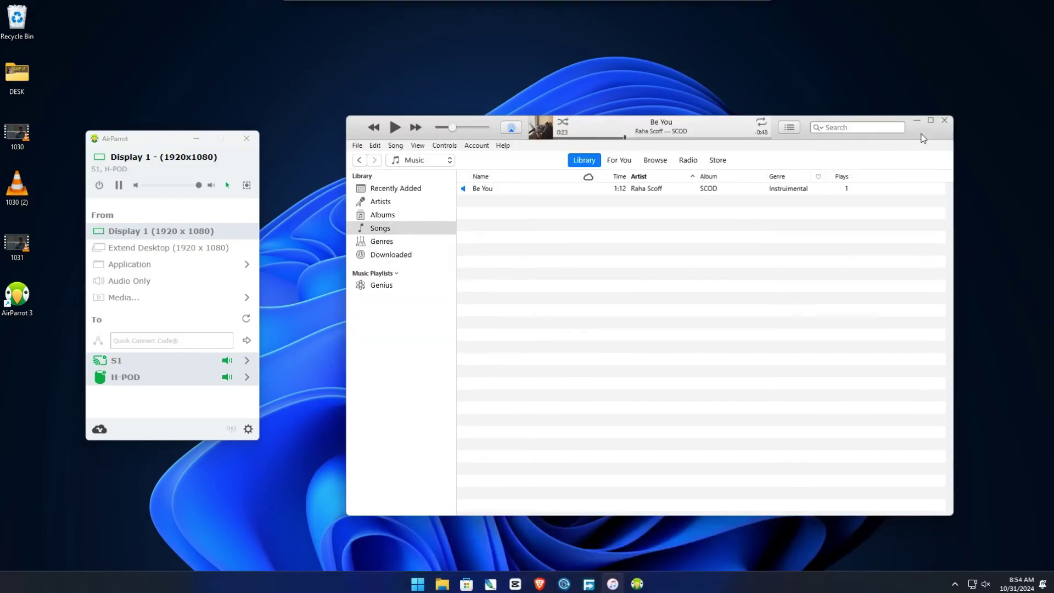
- View the AirPlay output devices in iTunes to compare them with the H-POD destination in AirParrot
{"action": "left_click", "coordinate": [509, 130]}
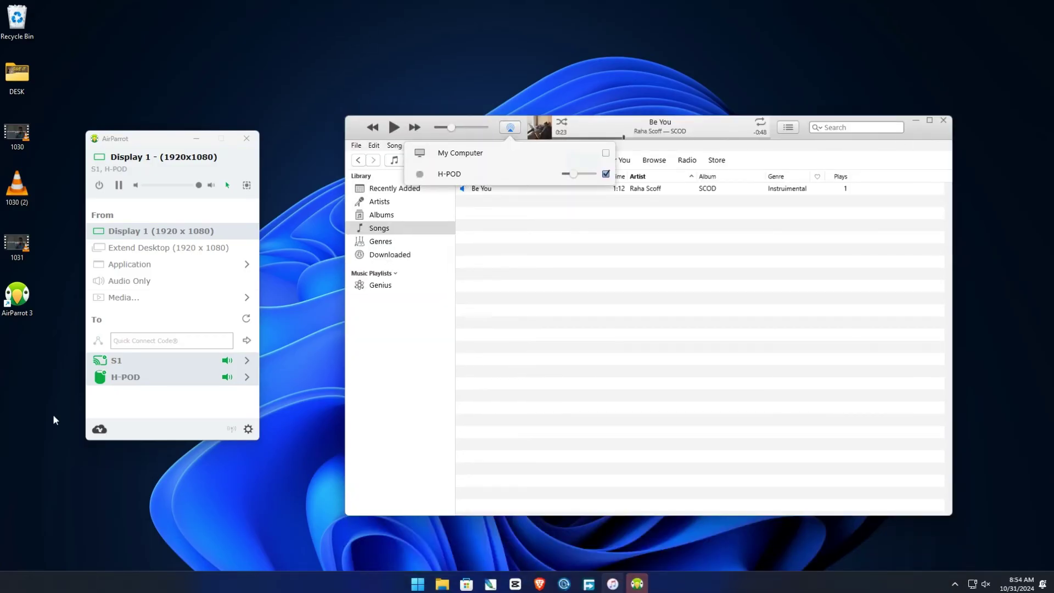
{"action": "left_click", "coordinate": [146, 376]}
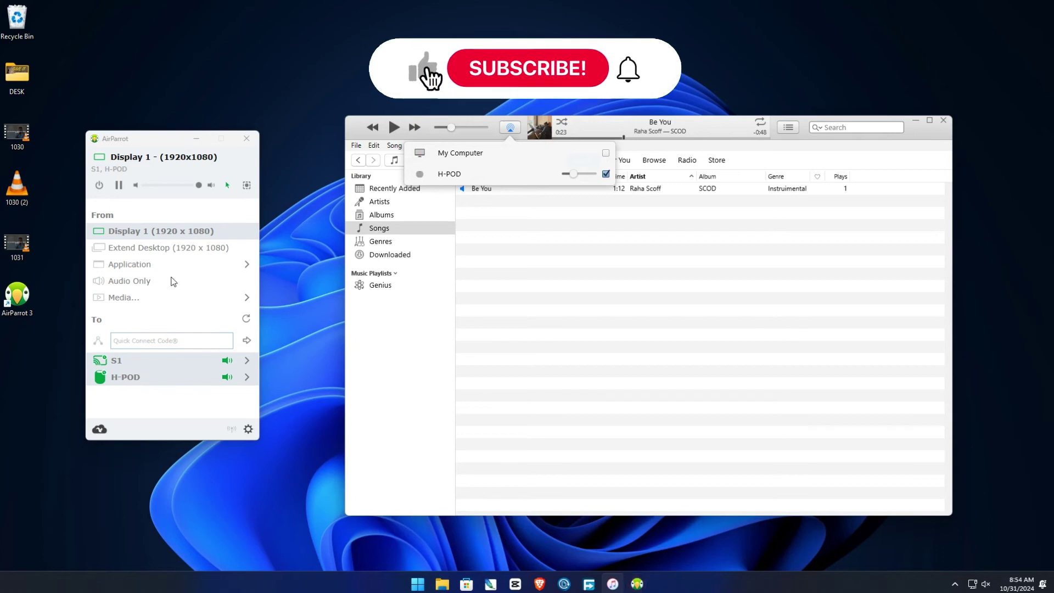
{"action": "left_click", "coordinate": [301, 228]}
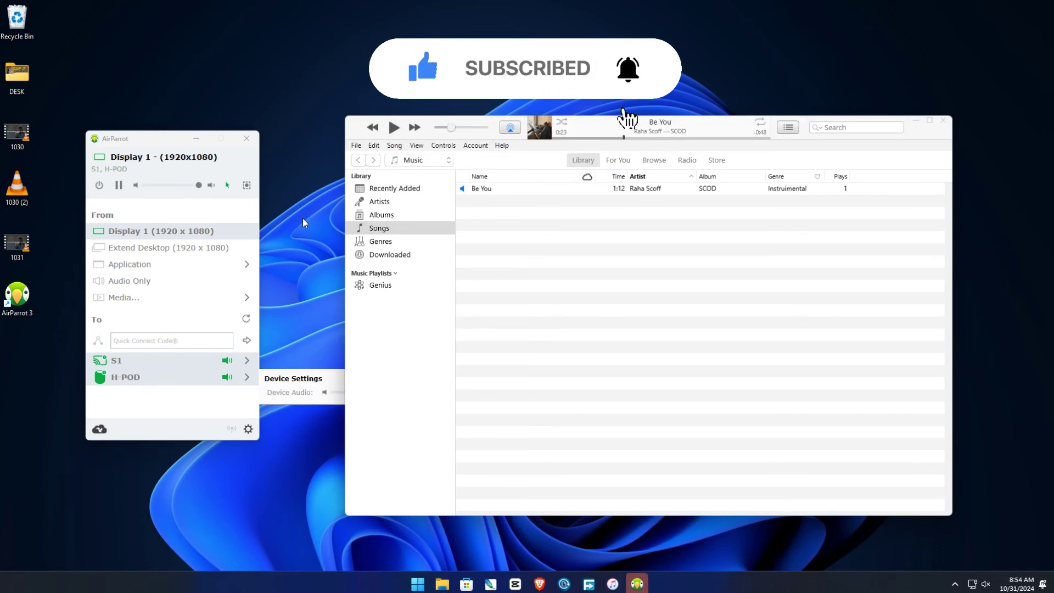